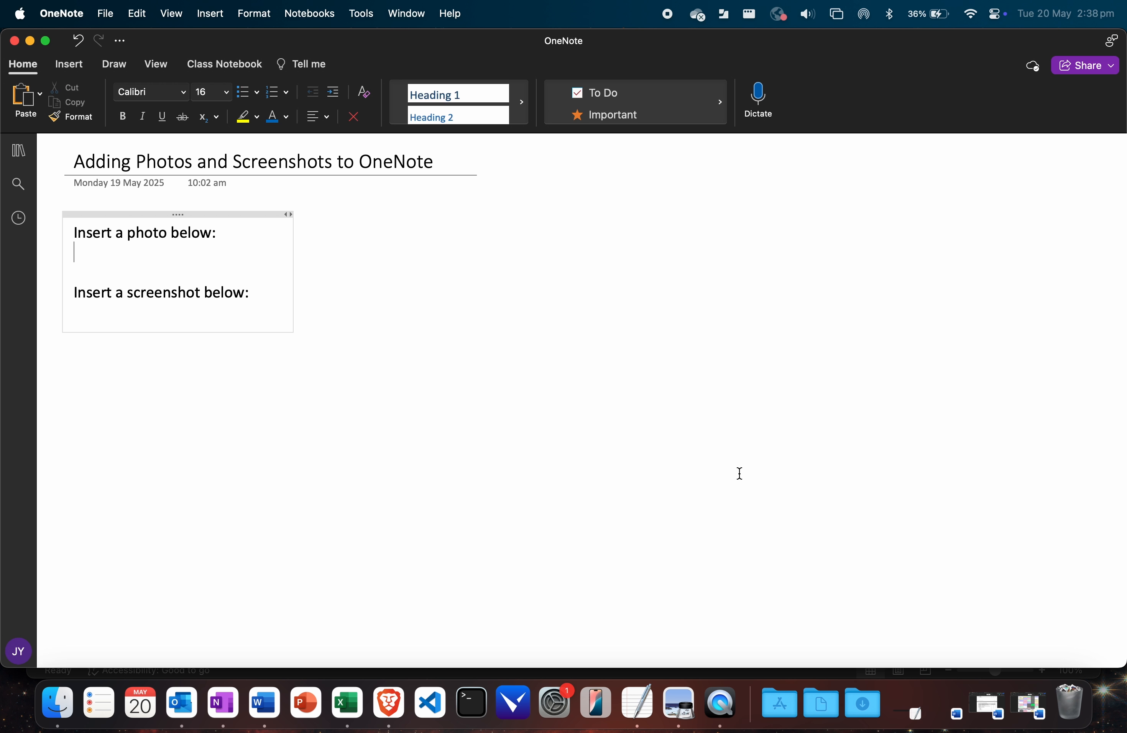
Insert Image 1 from the Downloads folder below the "Insert a photo below:" line and enlarge it slightly in proportion
click(864, 710)
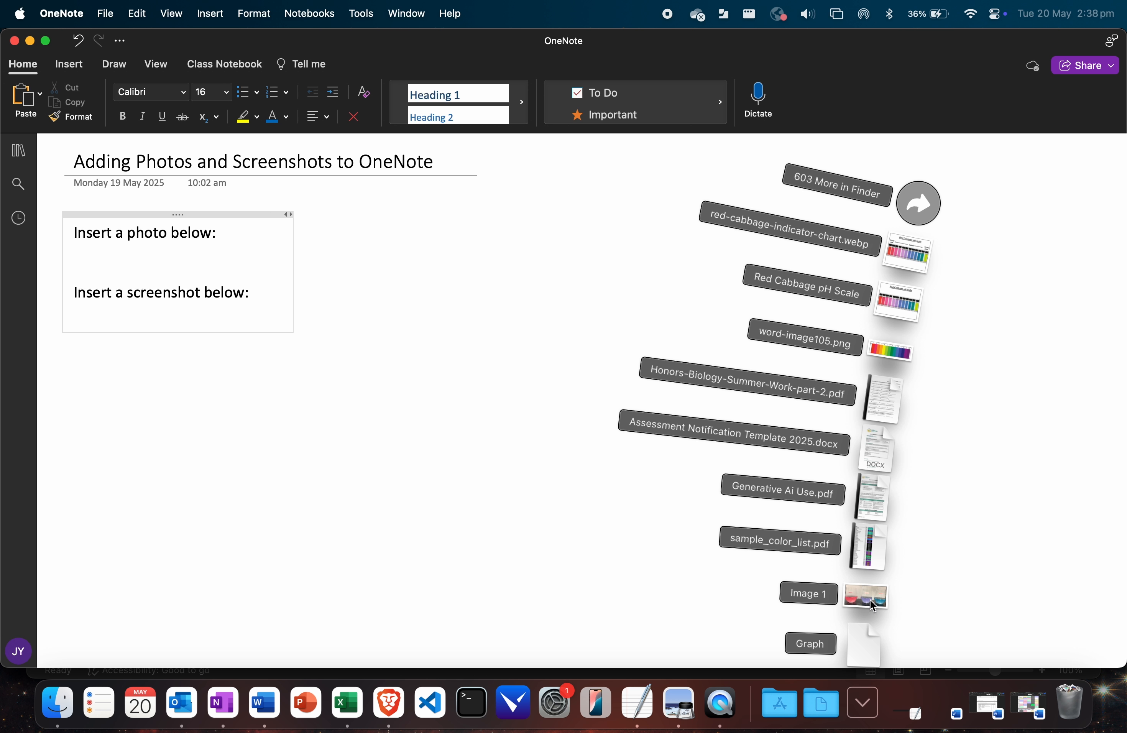
drag(870, 598, 629, 489)
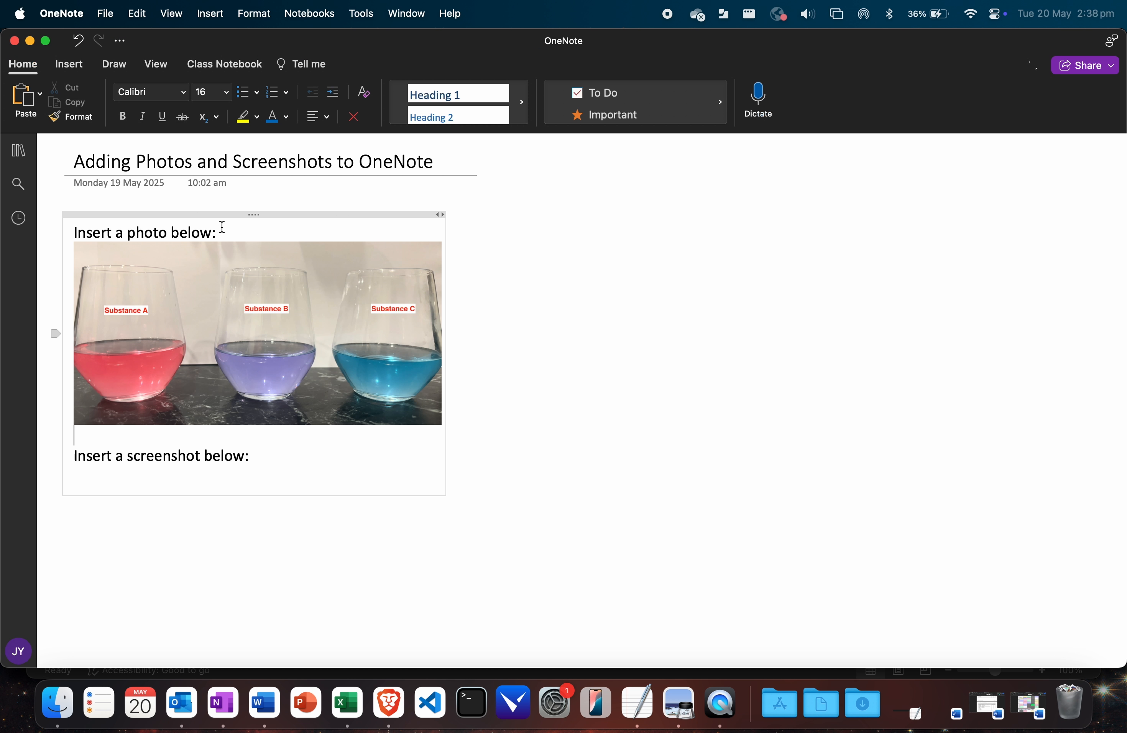
click(162, 313)
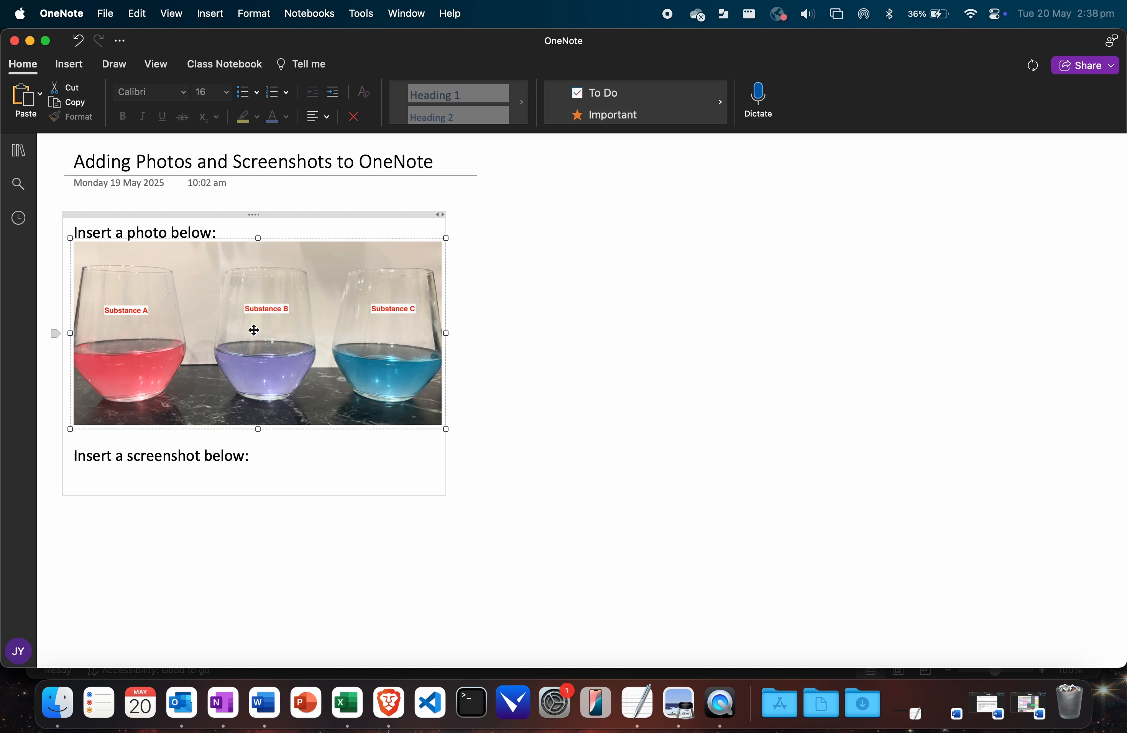
drag(445, 432, 496, 438)
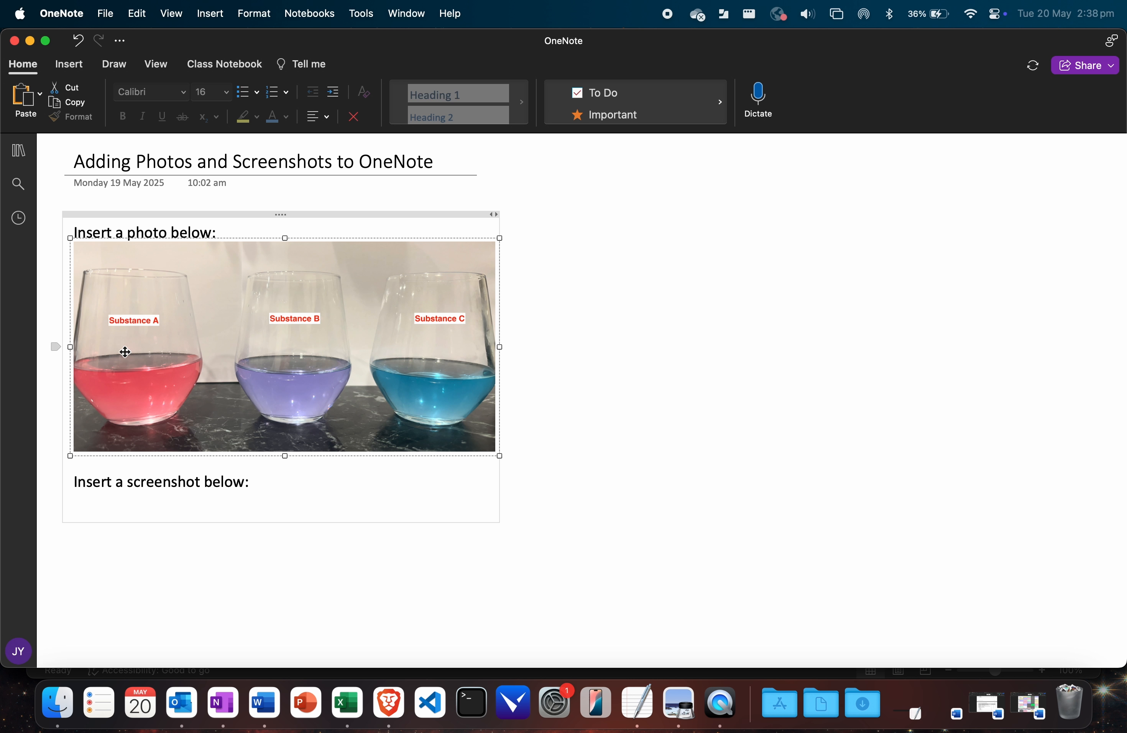
drag(124, 352, 118, 297)
Open the Graph image from Downloads in Preview, enlarge its window and the graph, and move it beside the notes
click(141, 505)
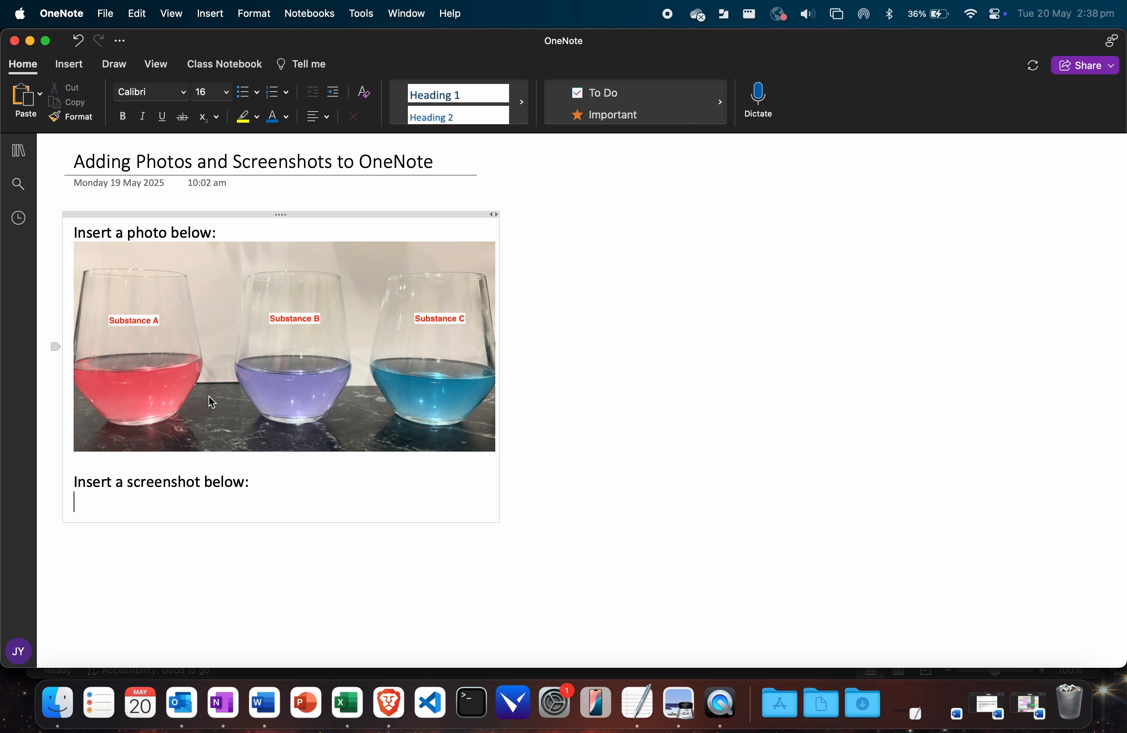
click(880, 709)
click(863, 652)
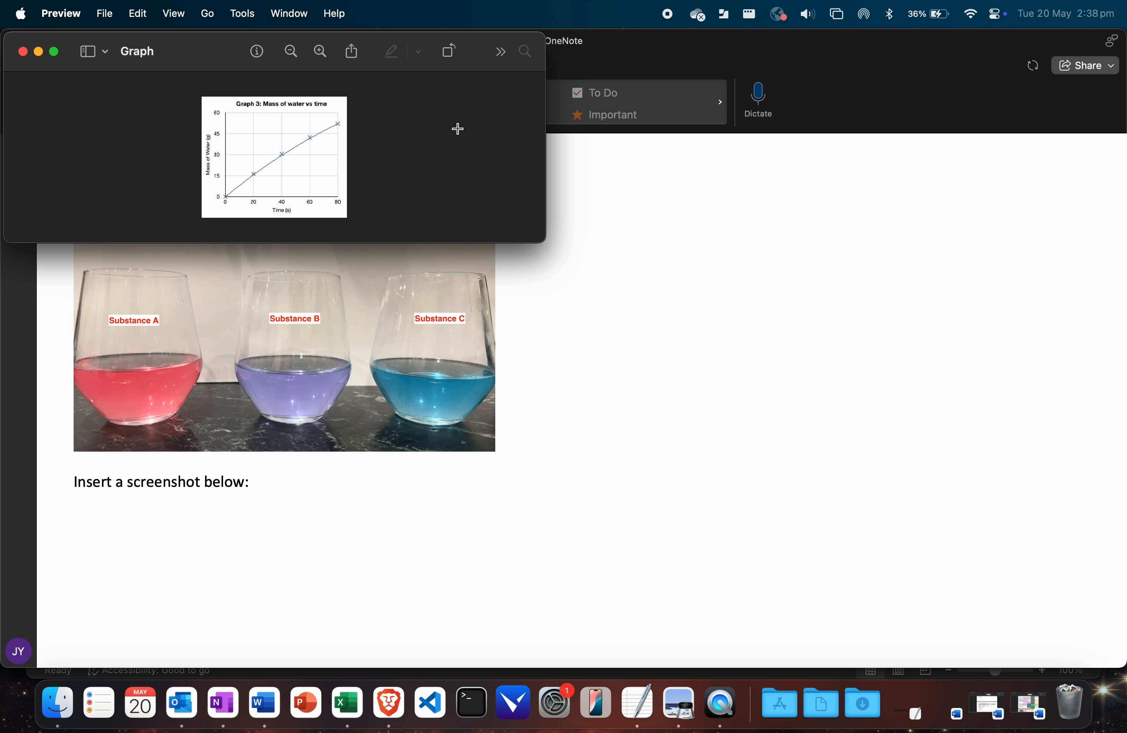
drag(545, 242, 789, 394)
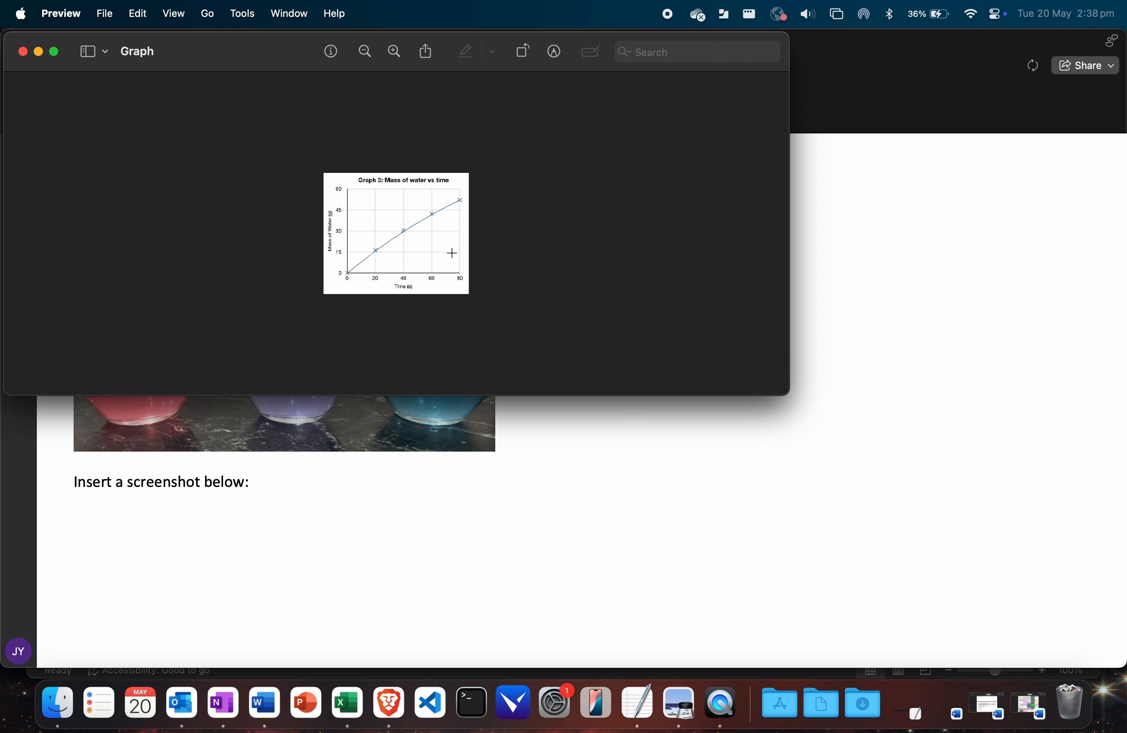
scroll(438, 259, up, 5)
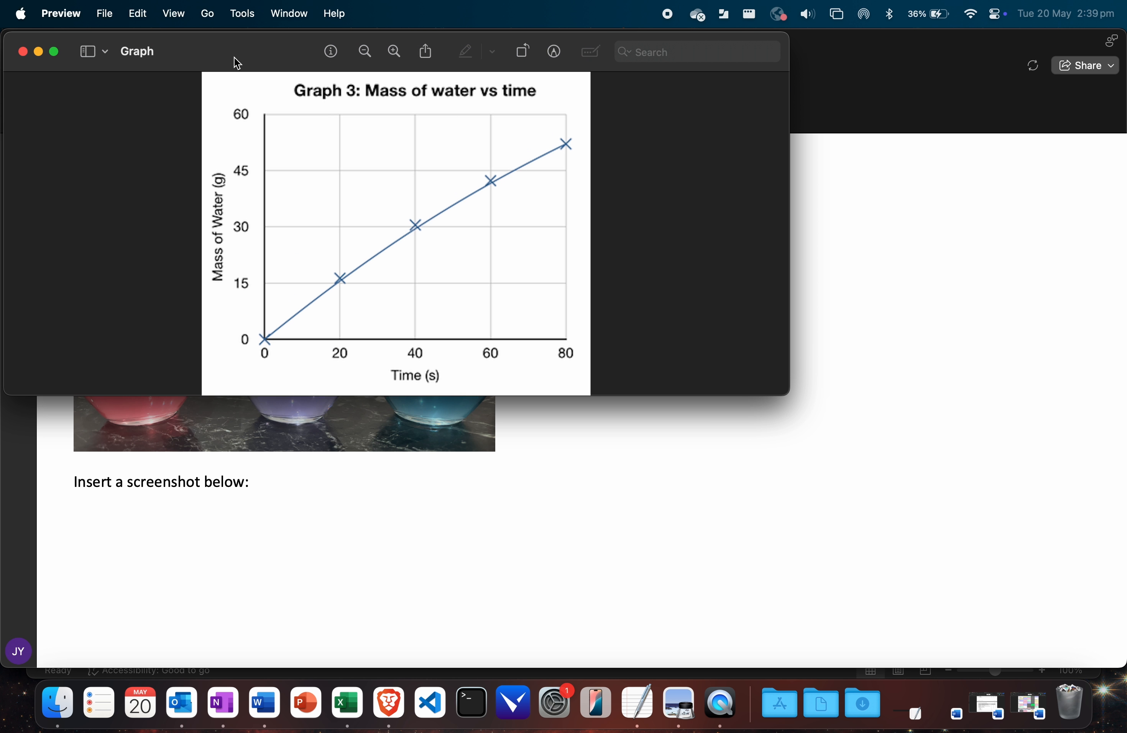
drag(237, 63, 512, 168)
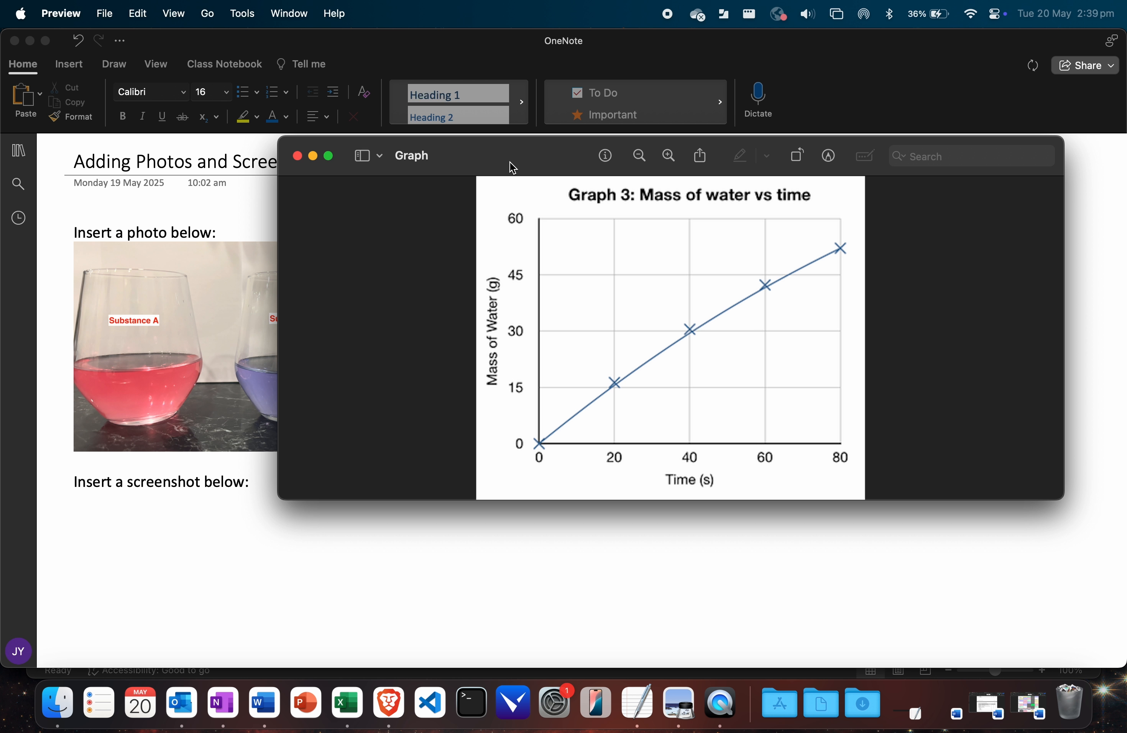
drag(524, 168, 587, 148)
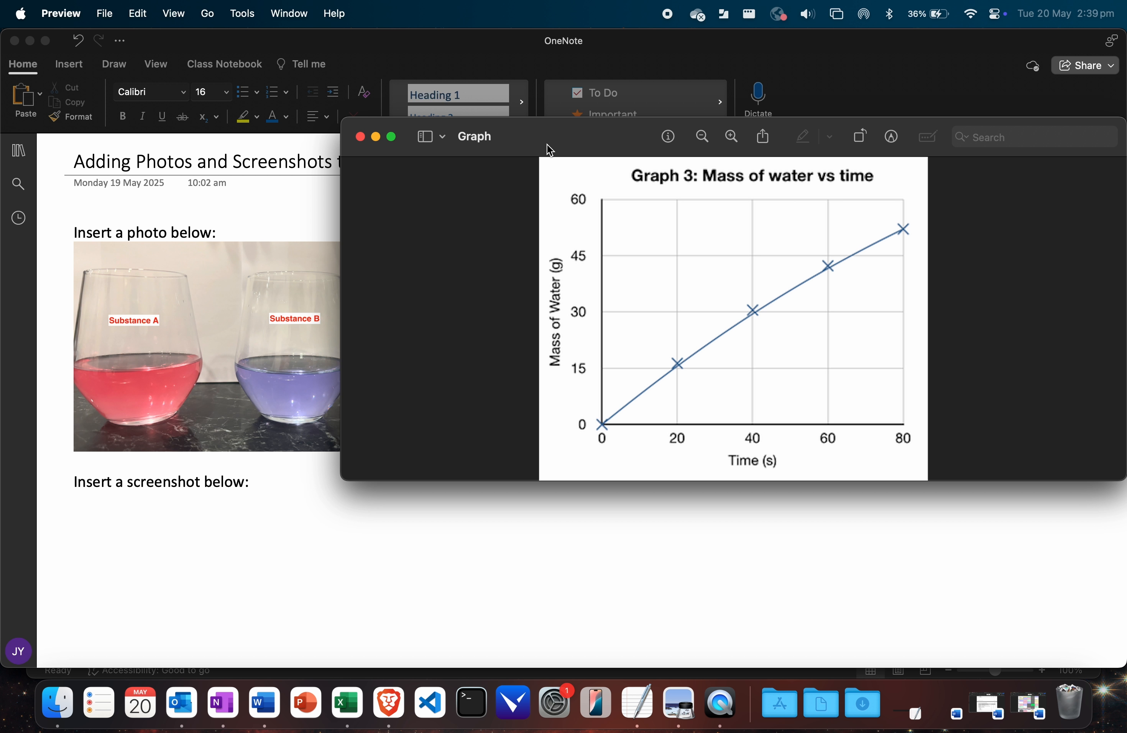
Capture the Graph 3 image as an area screenshot and paste it into OneNote below "Insert a screenshot below:"
key(super+shift+4)
drag(542, 161, 924, 476)
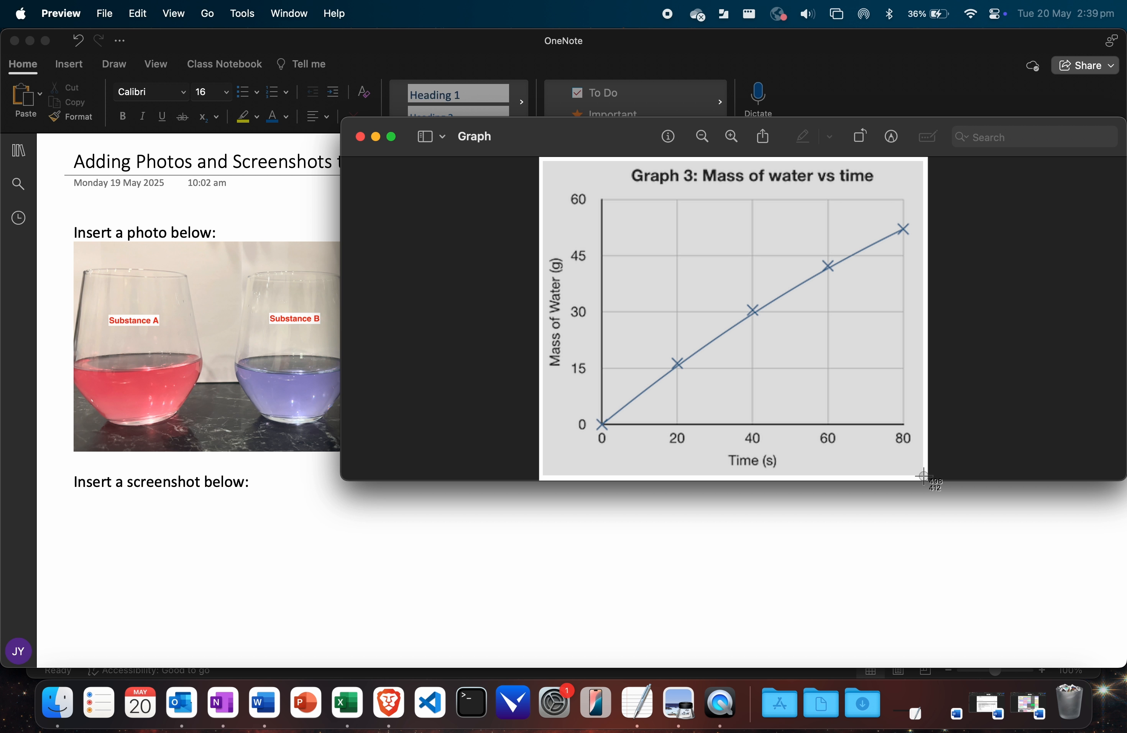
drag(923, 476, 923, 476)
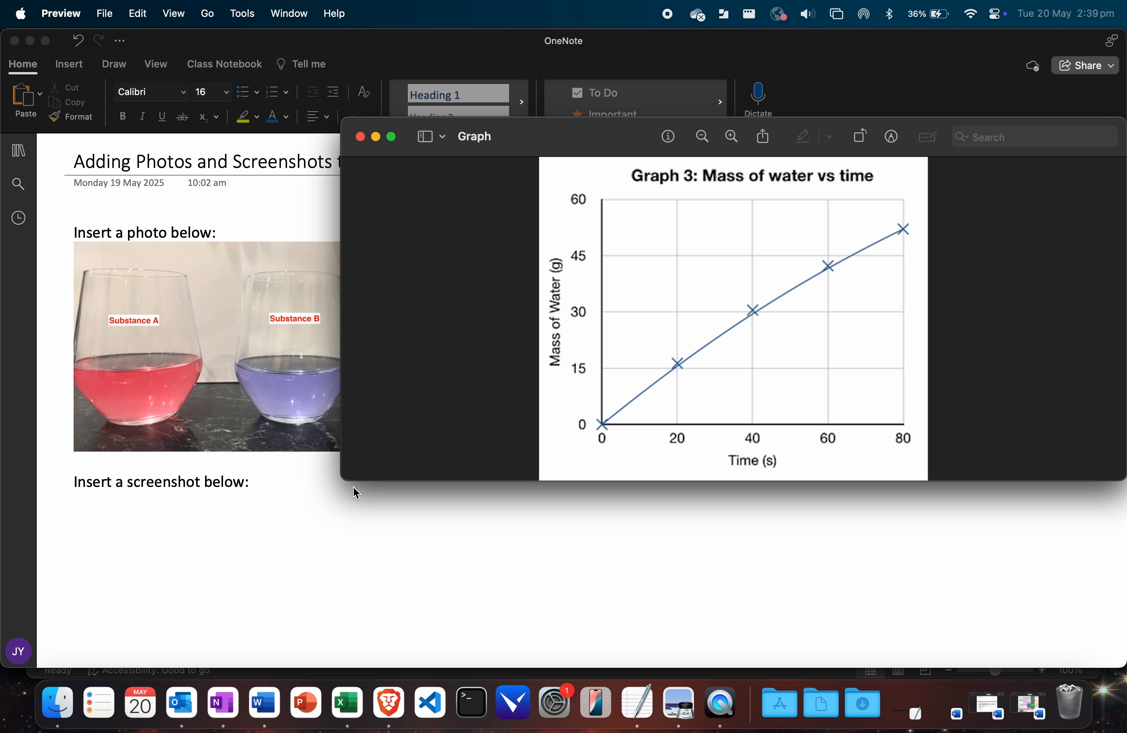
click(146, 506)
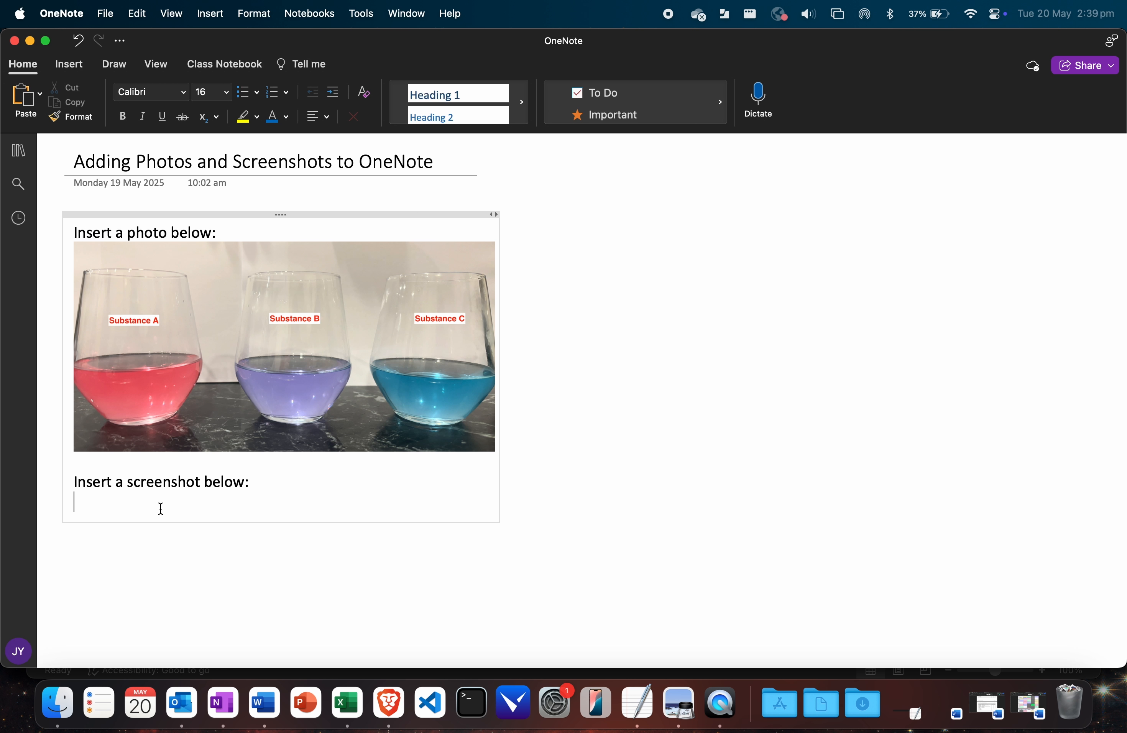
key(super+v)
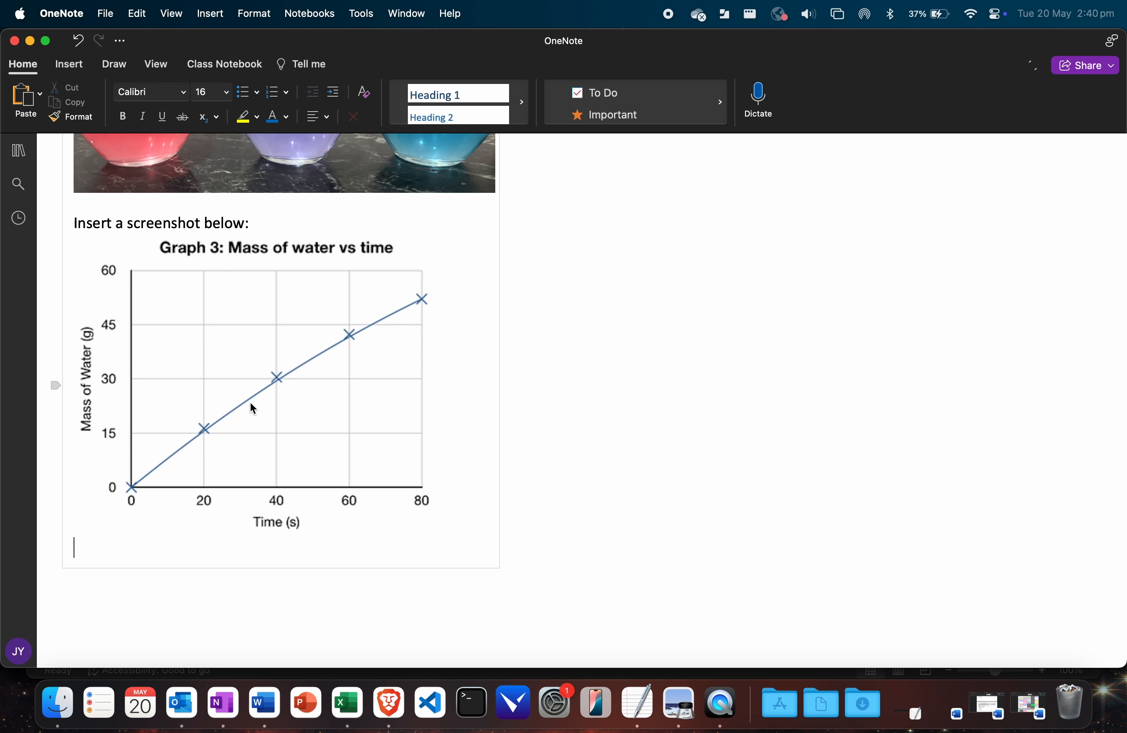
Enlarge the pasted graph to about the photo's width and align it with the text margin beneath its heading
click(252, 364)
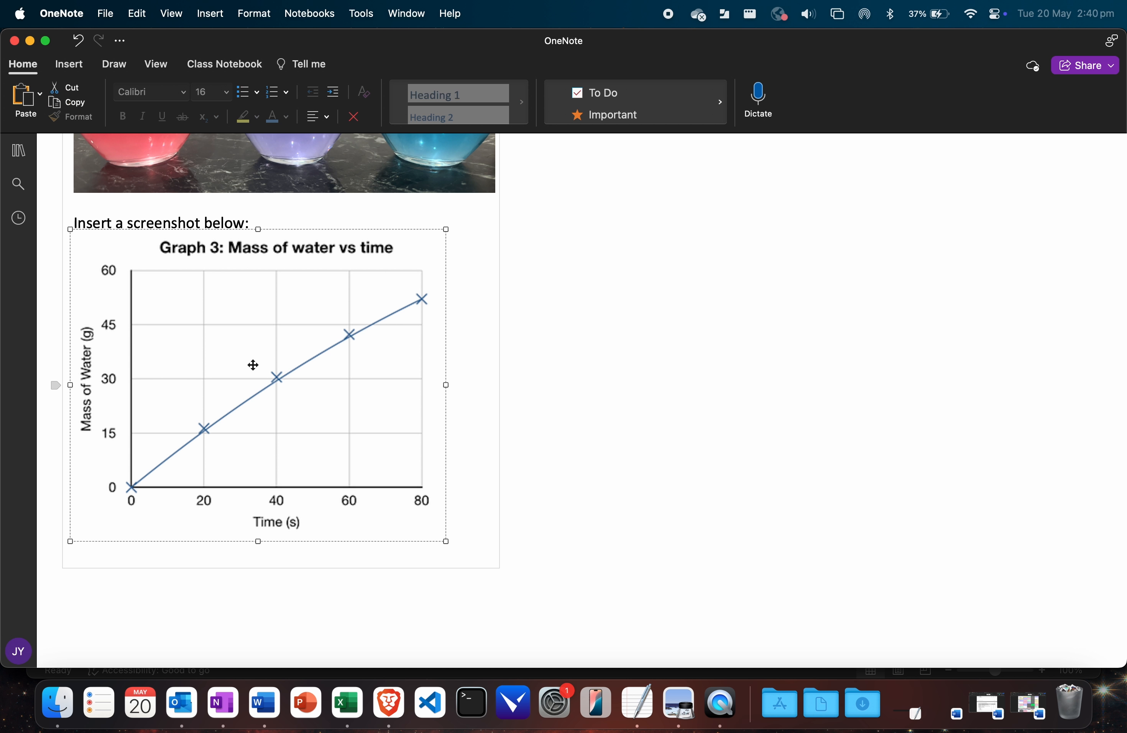
drag(445, 541, 526, 571)
drag(281, 403, 330, 442)
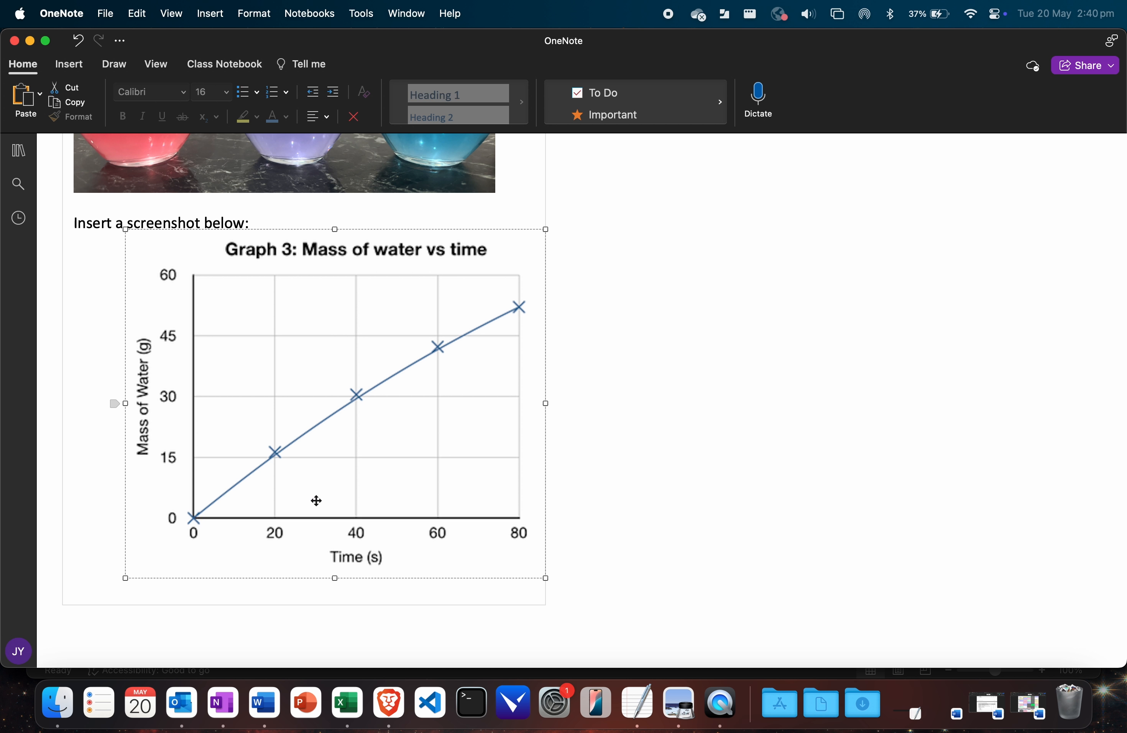
drag(316, 500, 264, 423)
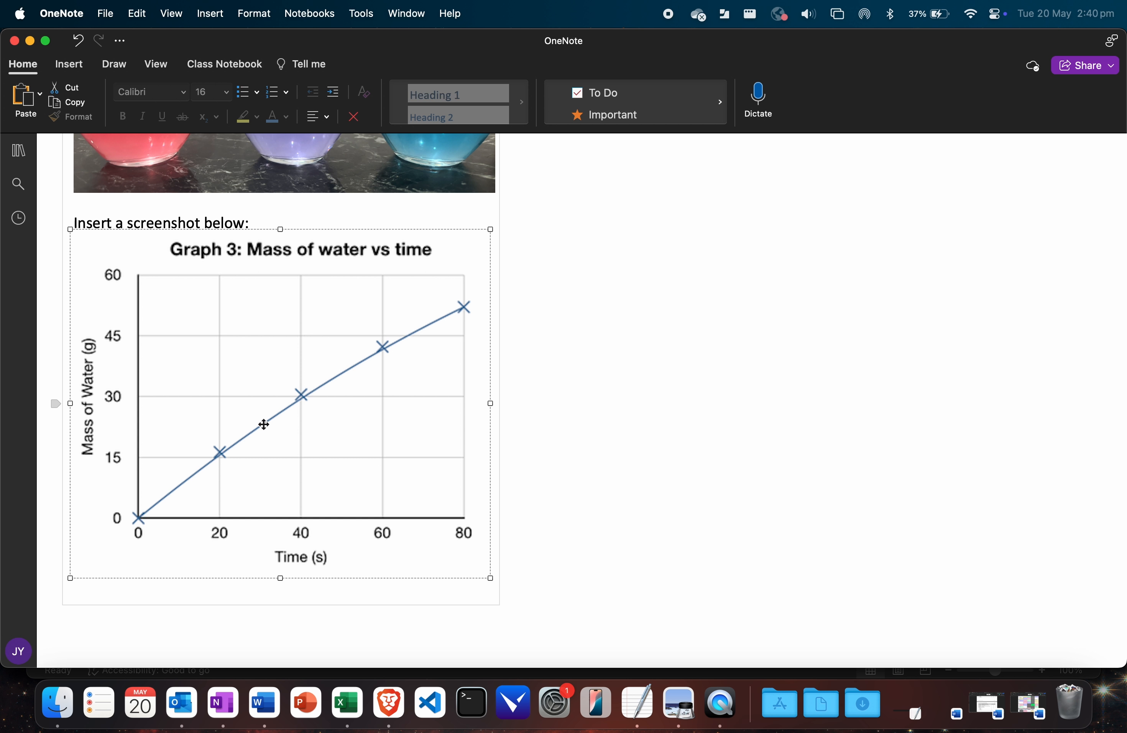
Cut the photo of the glasses and paste it as a free-standing image in the blank area beside the notes
scroll(552, 310, up, 2)
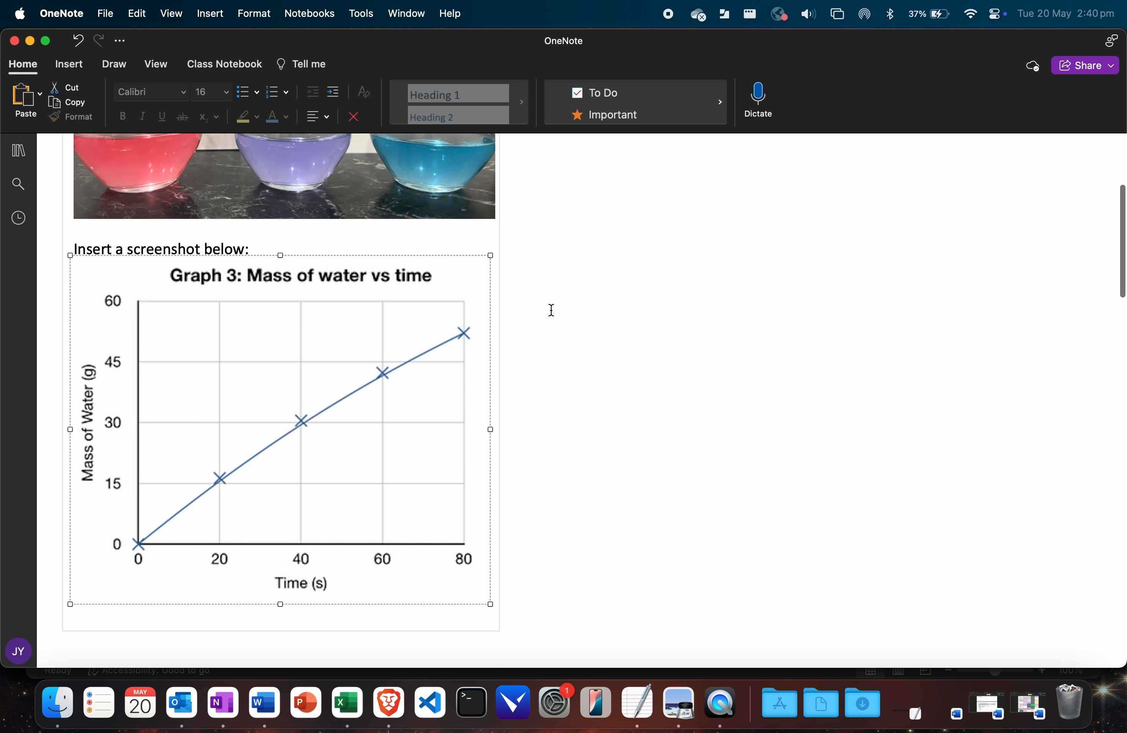
scroll(552, 310, up, 10)
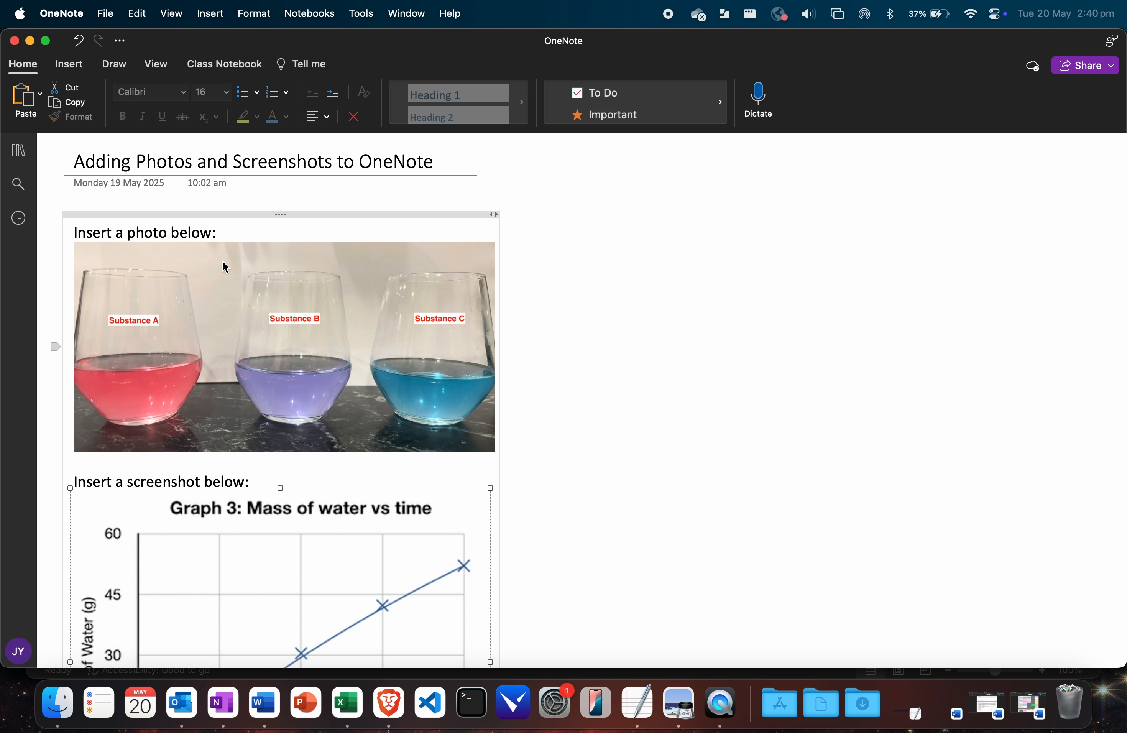
click(196, 295)
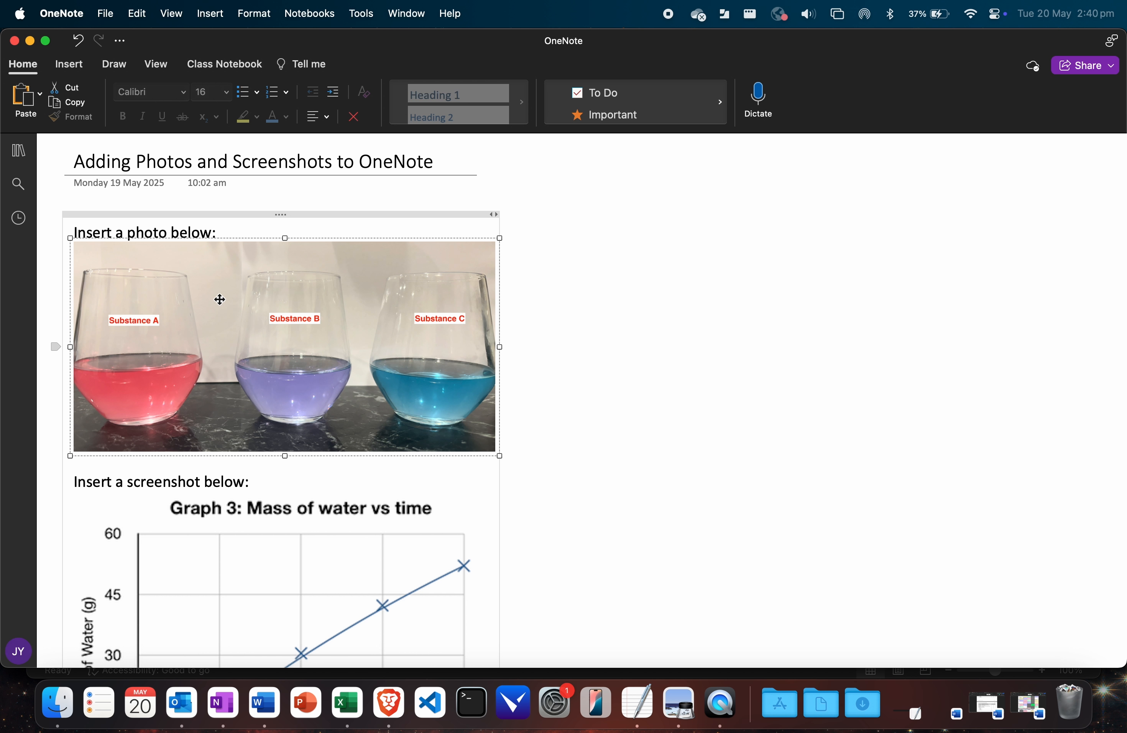
key(Delete)
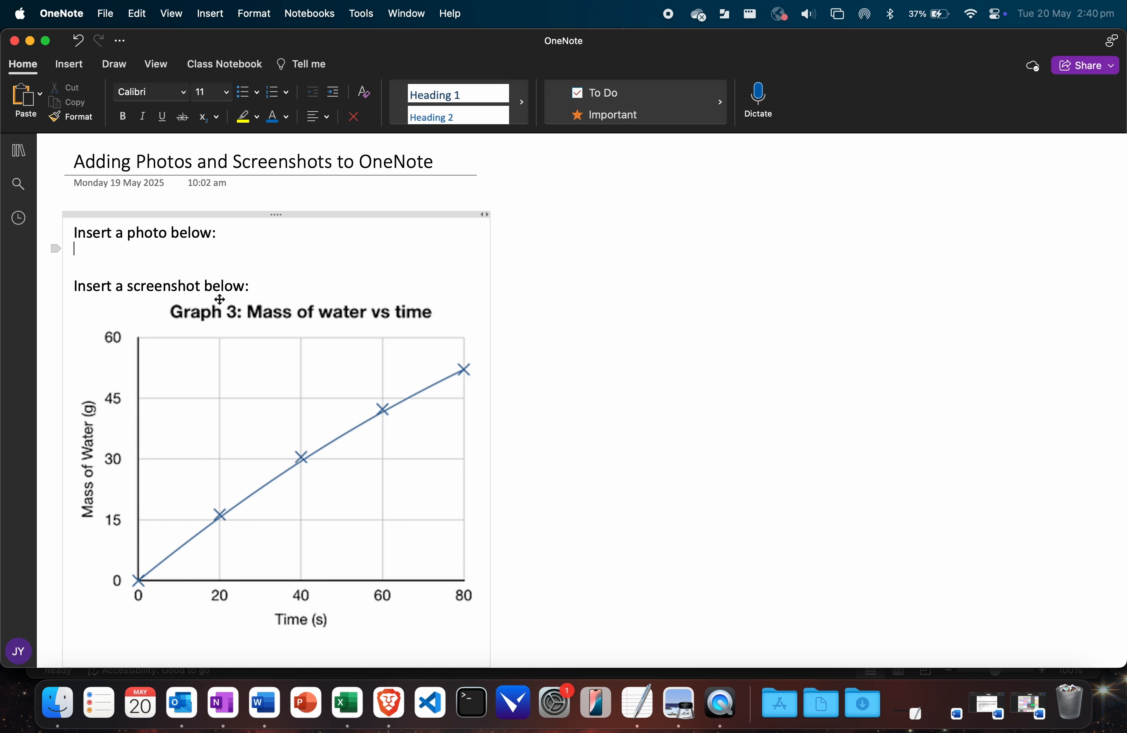
click(673, 241)
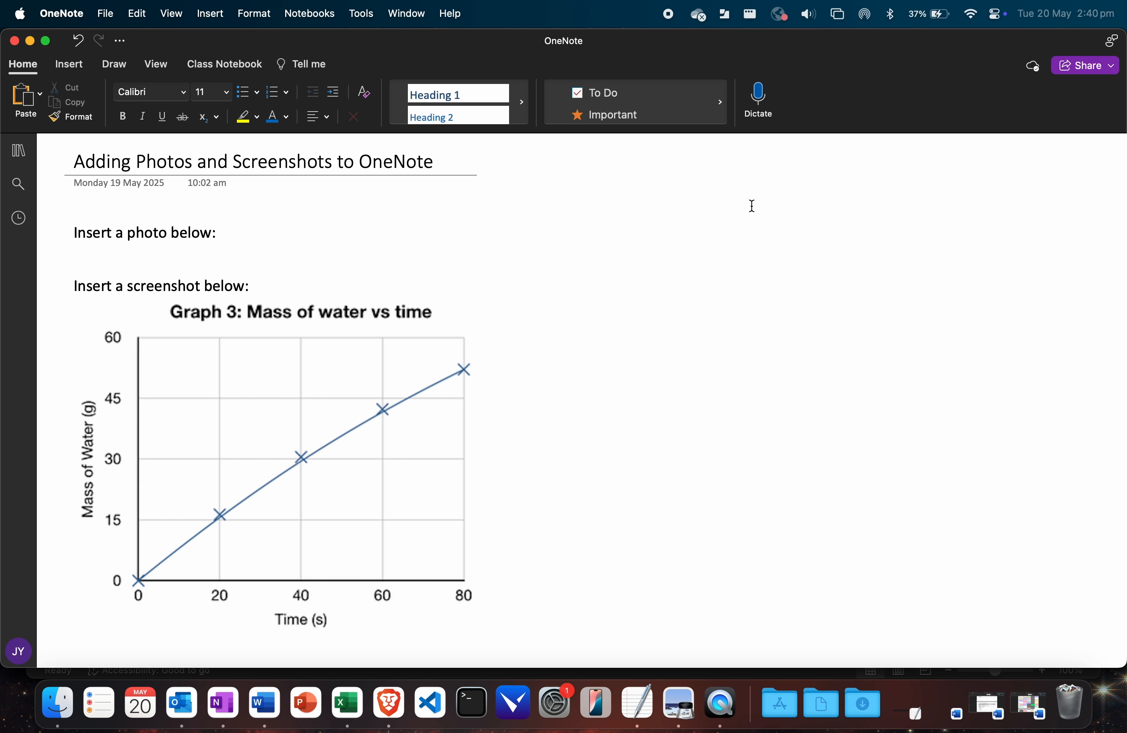
key(super+v)
drag(833, 346, 730, 319)
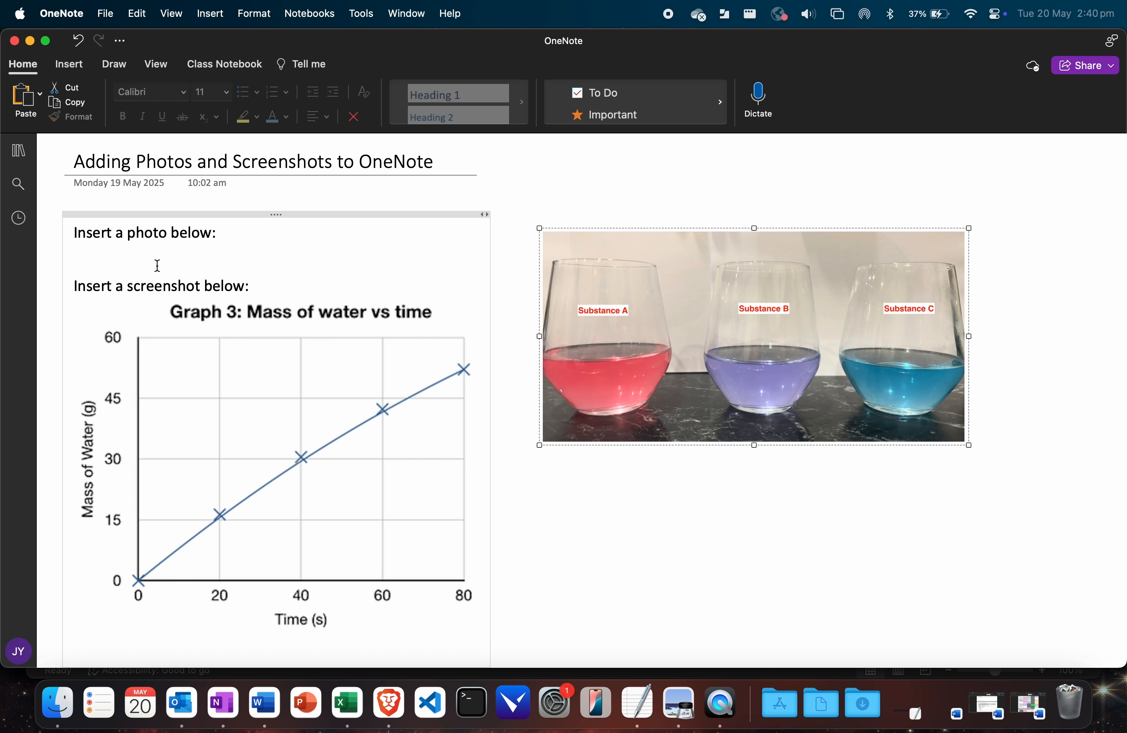
drag(695, 305, 775, 317)
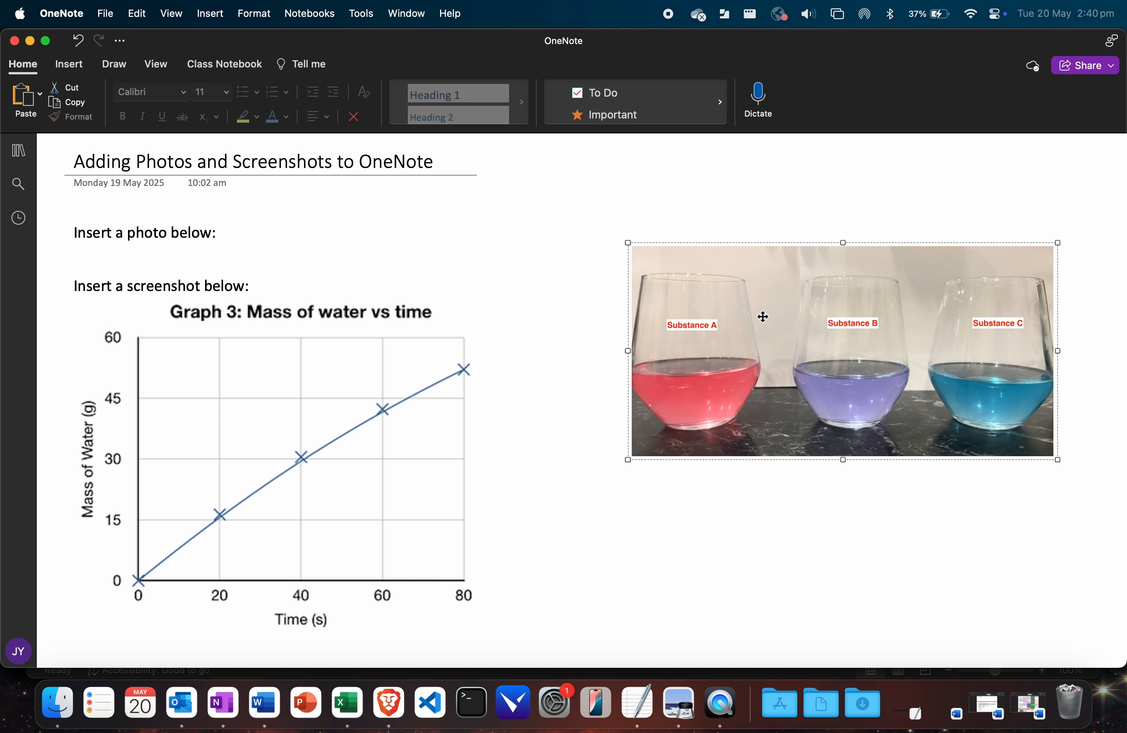
Cut the free-standing photo and paste it back on the line below "Insert a photo below:"
key(Delete)
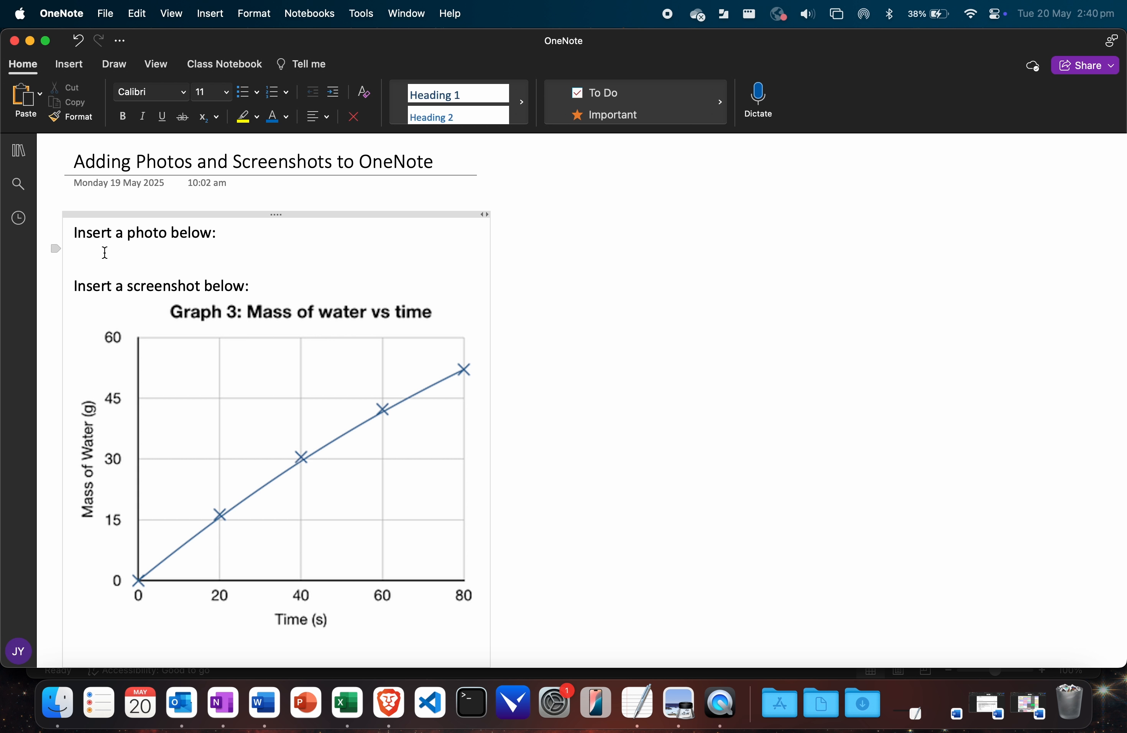
key(super+v)
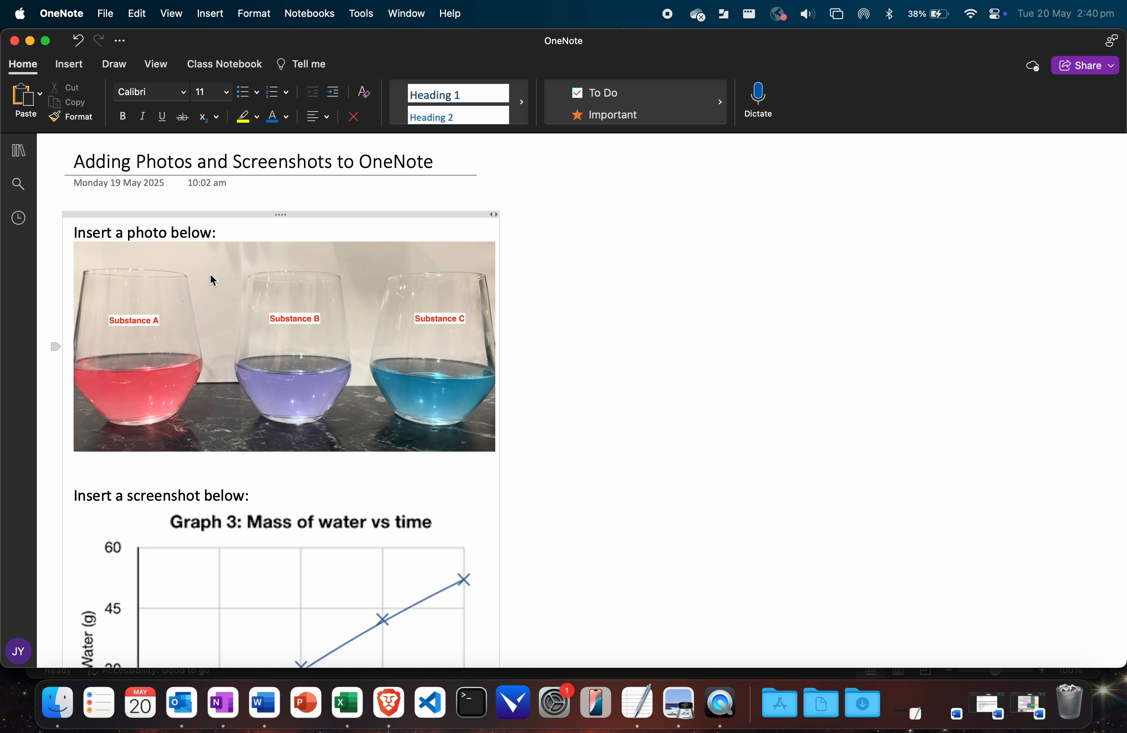